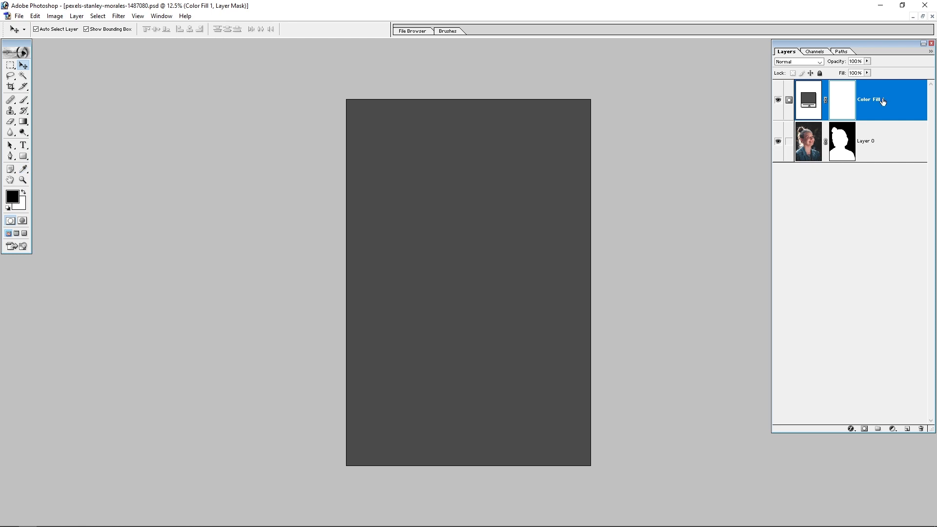
# Move the Color Fill 1 layer beneath Layer 0 and compare the portrait cutout with Layer 0's mask off and on
pyautogui.moveTo(877, 102); pyautogui.dragTo(902, 166)
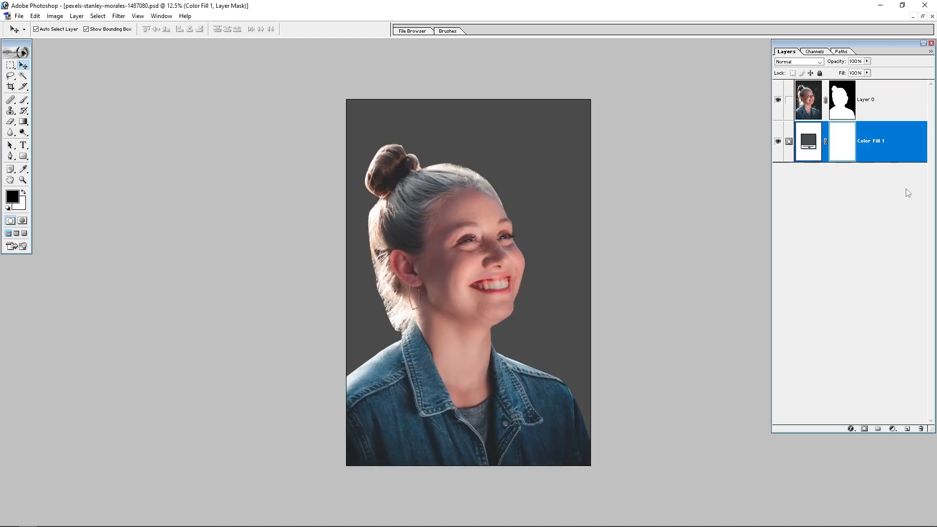
pyautogui.moveTo(593, 83); pyautogui.dragTo(323, 354)
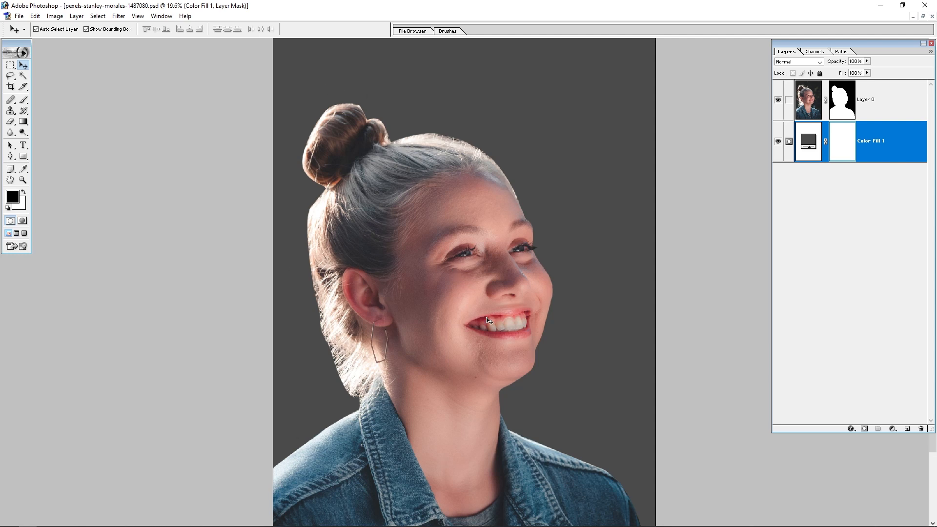
pyautogui.keyDown('shift'); pyautogui.click(843, 102); pyautogui.keyUp('shift')
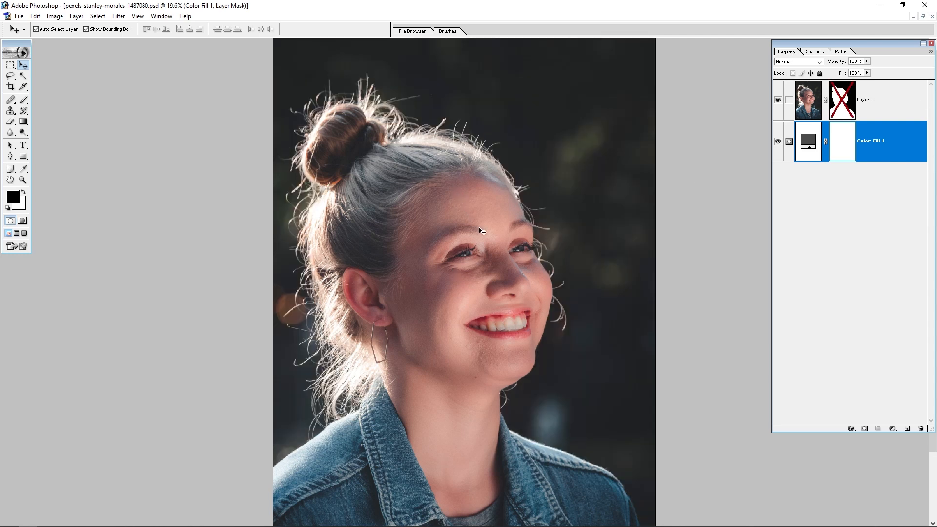
pyautogui.keyDown('shift'); pyautogui.click(838, 105); pyautogui.keyUp('shift')
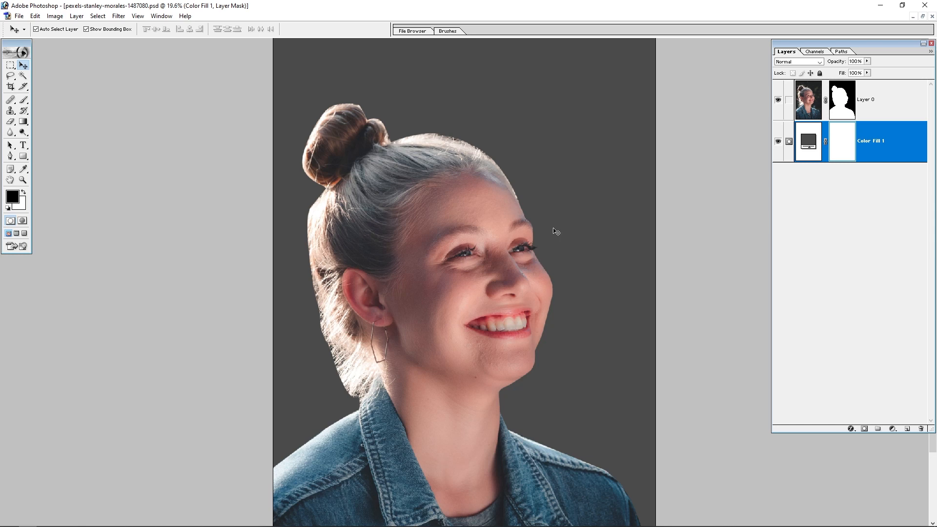
# Select a loose area around the head and flyaway hair with the Lasso and copy it from Layer 0's image to a new layer
pyautogui.press('l')
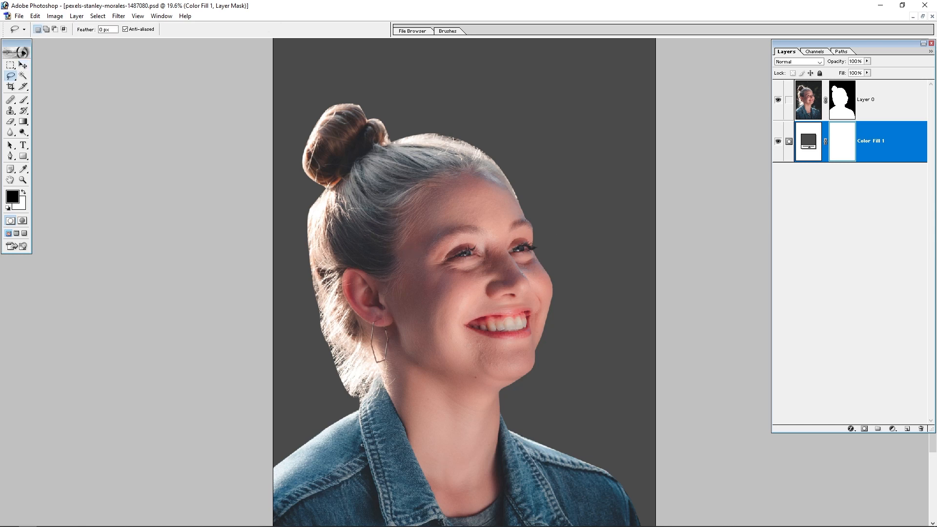
pyautogui.moveTo(314, 452)
pyautogui.mouseDown()
pyautogui.moveTo(273, 405)
pyautogui.moveTo(281, 95)
pyautogui.moveTo(303, 62)
pyautogui.moveTo(416, 52)
pyautogui.moveTo(509, 92)
pyautogui.moveTo(564, 158)
pyautogui.moveTo(576, 307)
pyautogui.moveTo(564, 401)
pyautogui.moveTo(471, 459)
pyautogui.mouseUp()
pyautogui.keyDown('shift'); pyautogui.click(836, 100); pyautogui.keyUp('shift')
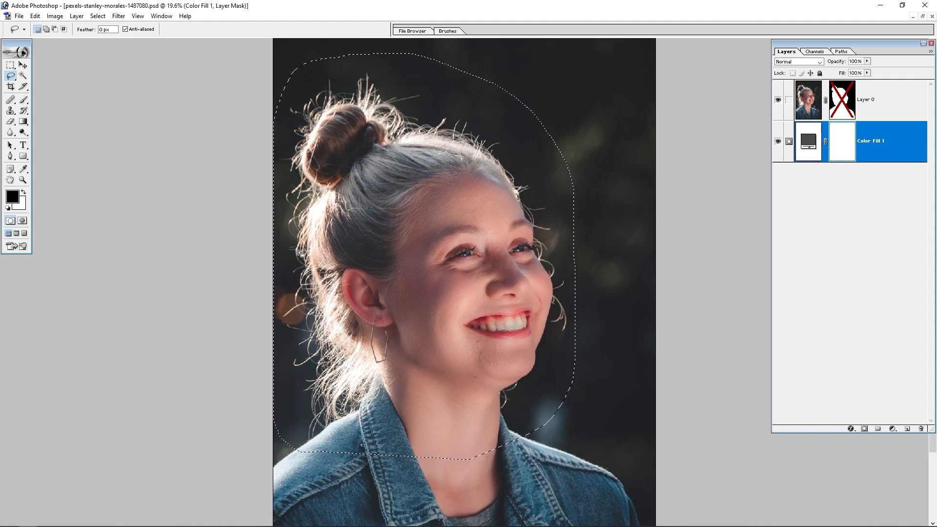
pyautogui.keyDown('shift'); pyautogui.click(842, 100); pyautogui.keyUp('shift')
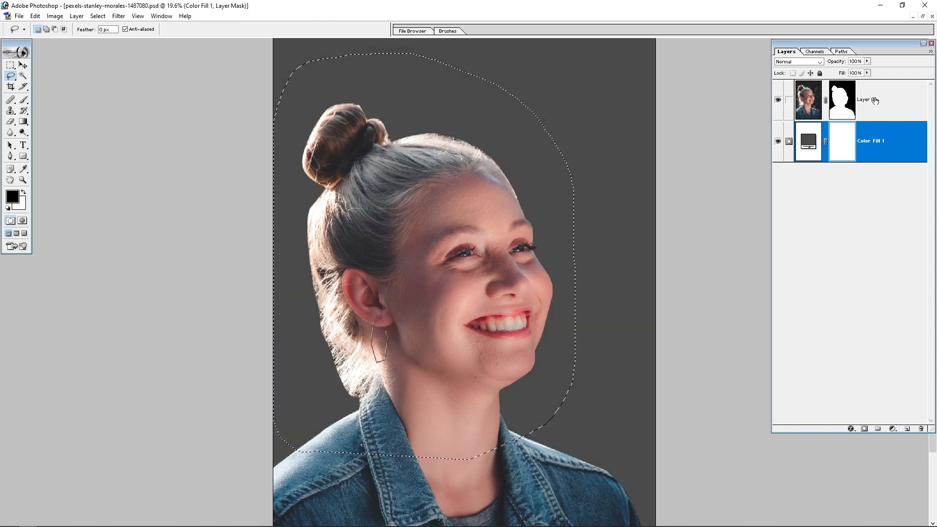
pyautogui.click(822, 98)
pyautogui.press('x')
pyautogui.hotkey('ctrl', 'j')
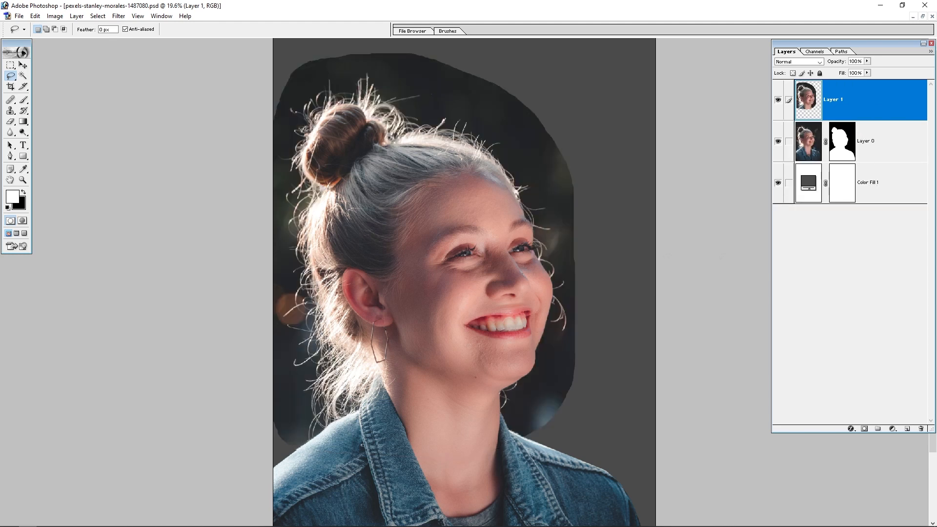
# Desaturate Layer 1 and darken its shadows with an automatic tonal adjustment
pyautogui.click(810, 151)
pyautogui.click(830, 194)
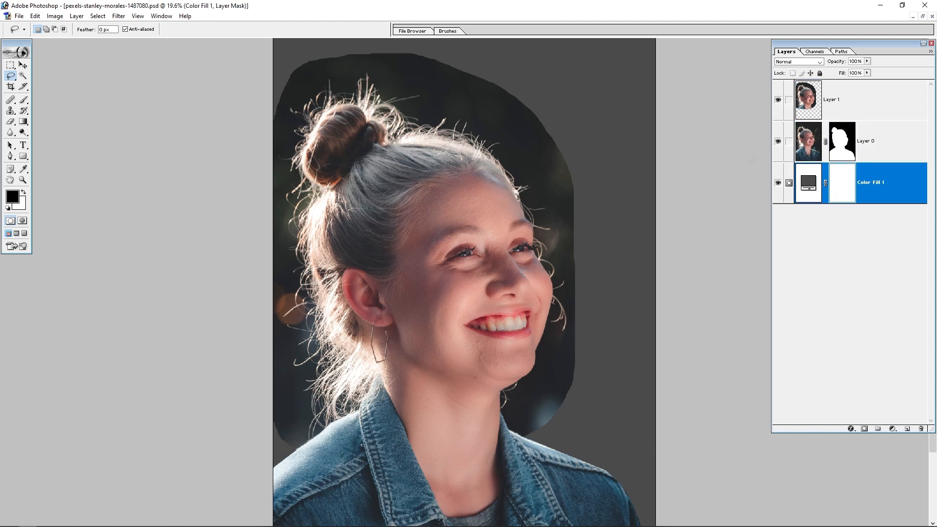
pyautogui.click(849, 105)
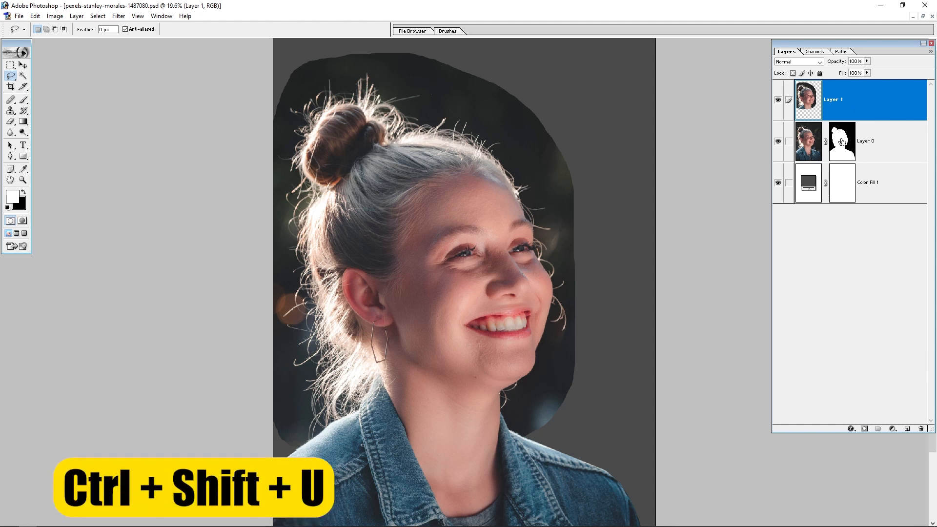
pyautogui.hotkey('ctrl', 'shift', 'u')
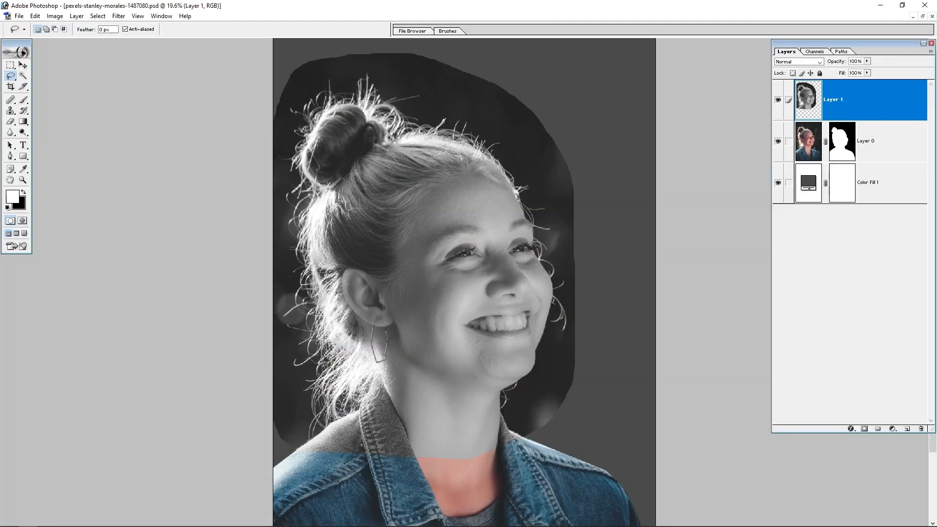
pyautogui.click(55, 16)
pyautogui.moveTo(81, 47)
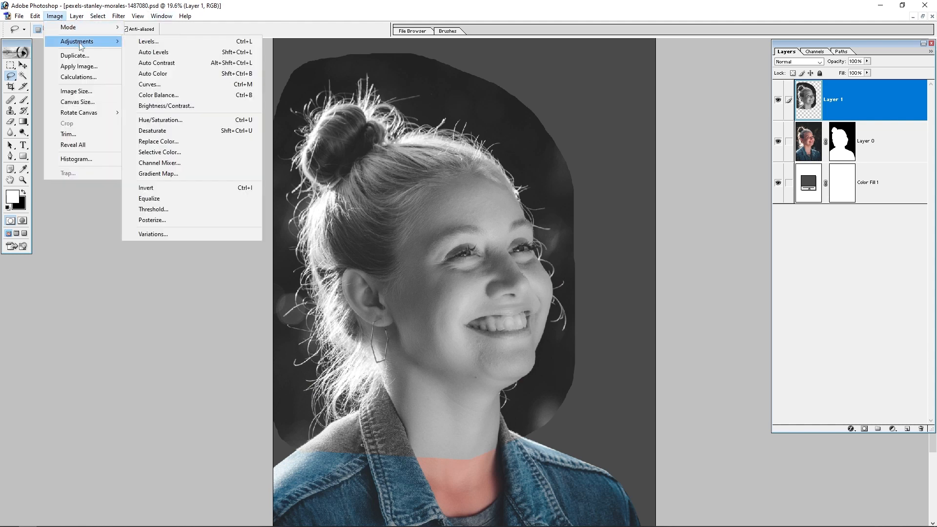
pyautogui.click(168, 58)
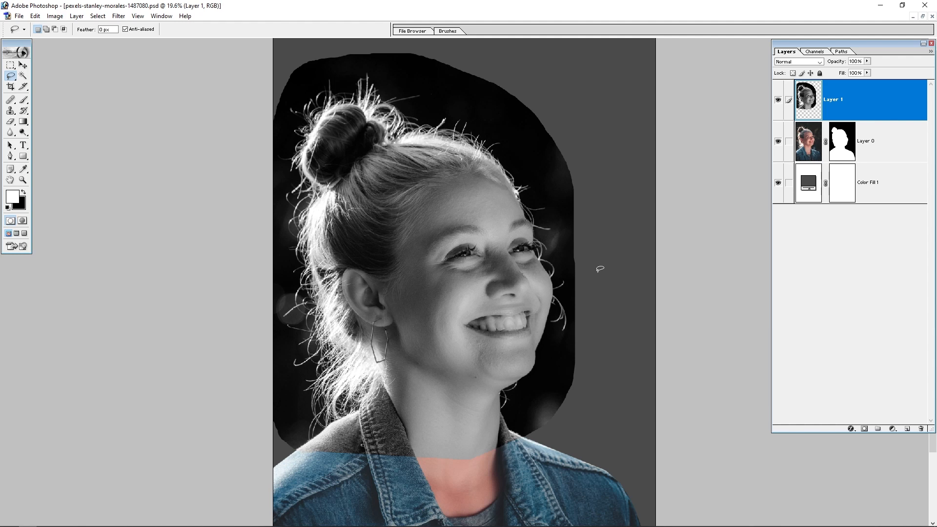
# Set Layer 1's blending mode to Screen and move it between Layer 0 and Color Fill 1
pyautogui.click(795, 62)
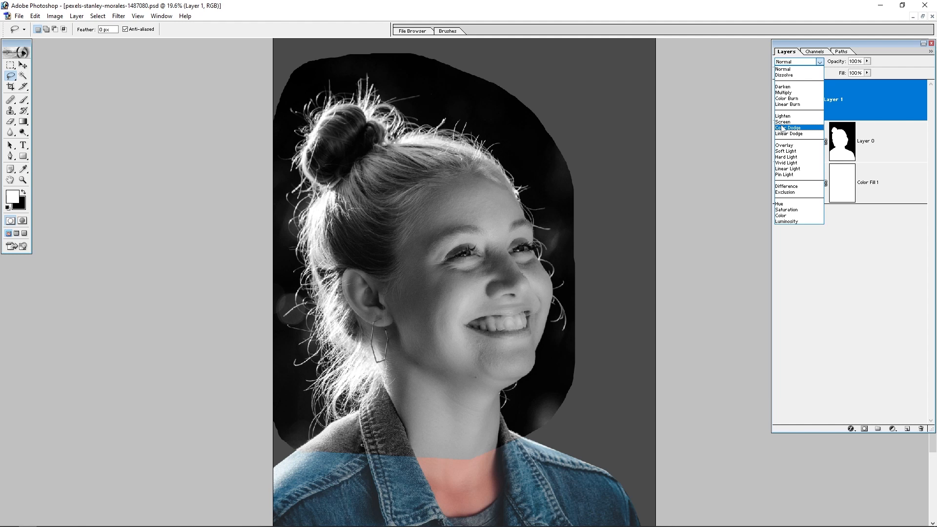
pyautogui.click(872, 279)
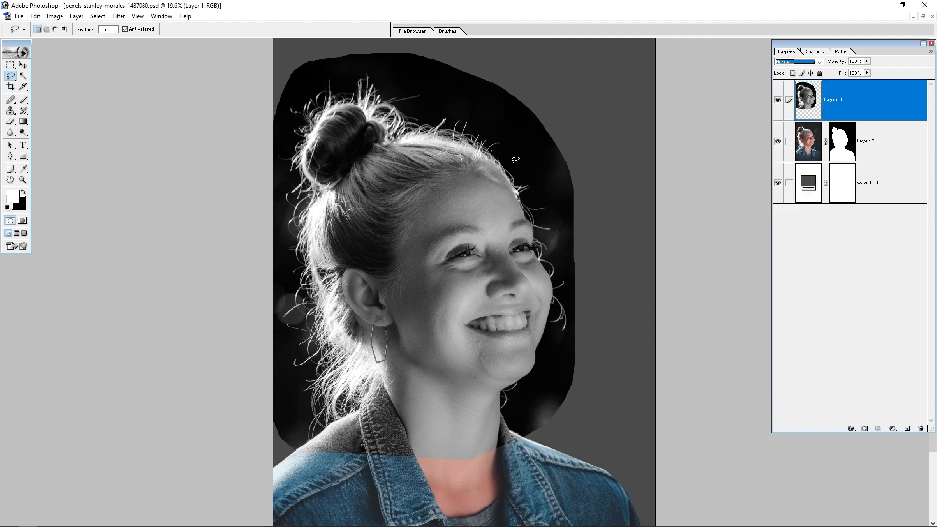
pyautogui.click(796, 62)
pyautogui.click(793, 126)
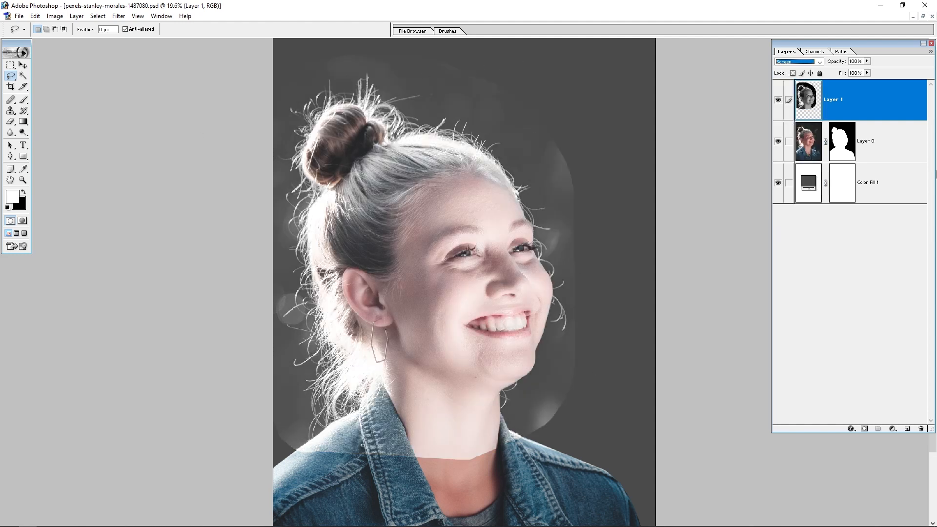
pyautogui.moveTo(876, 97); pyautogui.dragTo(873, 163)
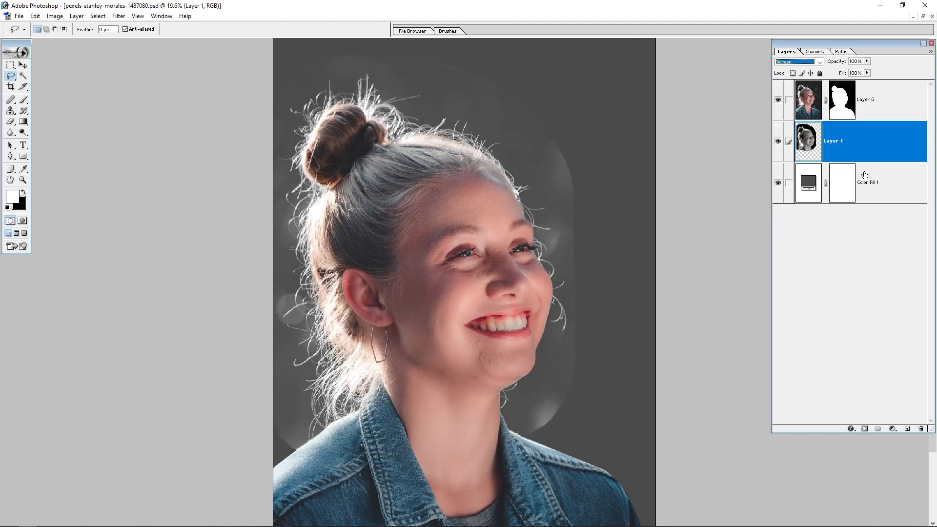
# Apply Curves to Layer 1, setting the black point by sampling the leftover background around the head
pyautogui.moveTo(625, 71); pyautogui.dragTo(303, 386)
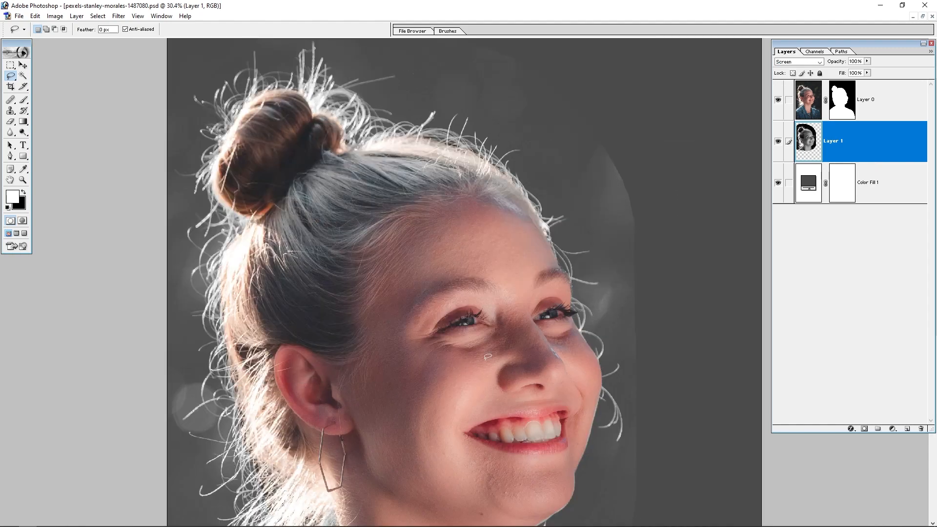
pyautogui.moveTo(449, 249); pyautogui.dragTo(453, 310)
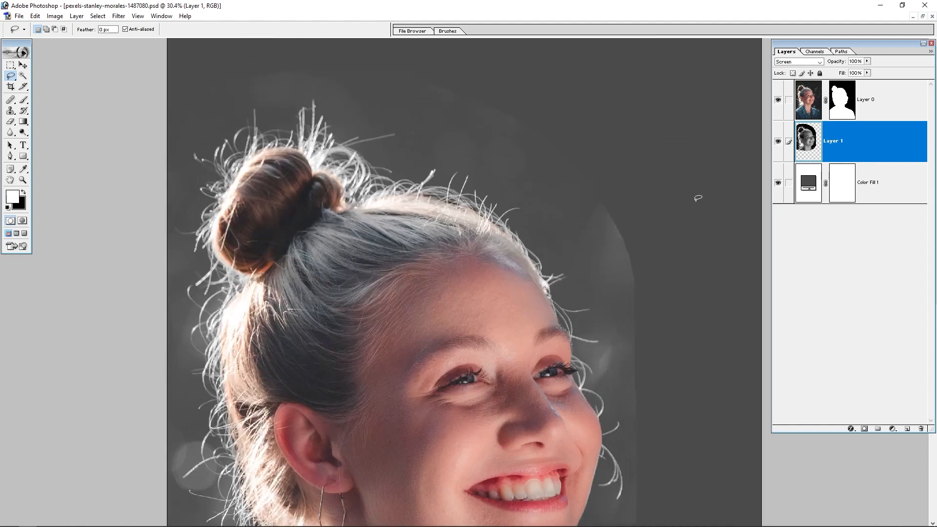
pyautogui.hotkey('ctrl', 'm')
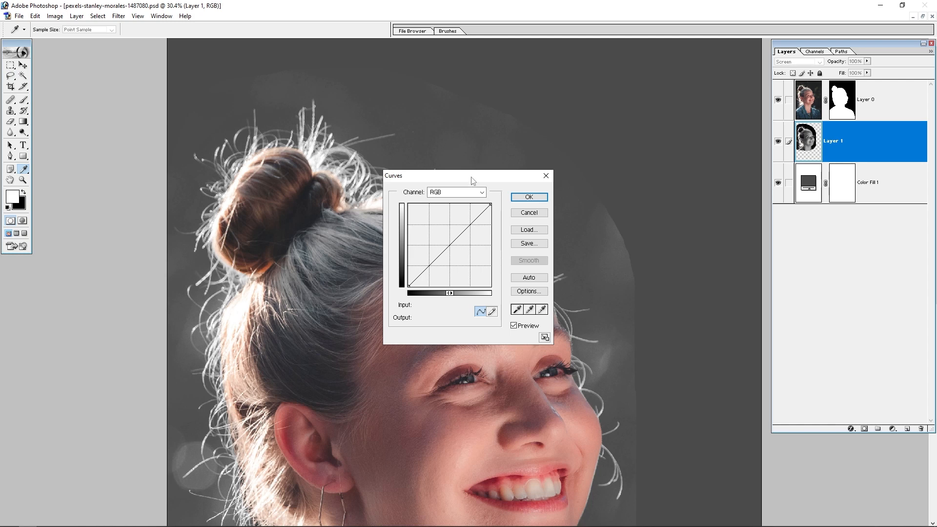
pyautogui.moveTo(472, 181); pyautogui.dragTo(453, 287)
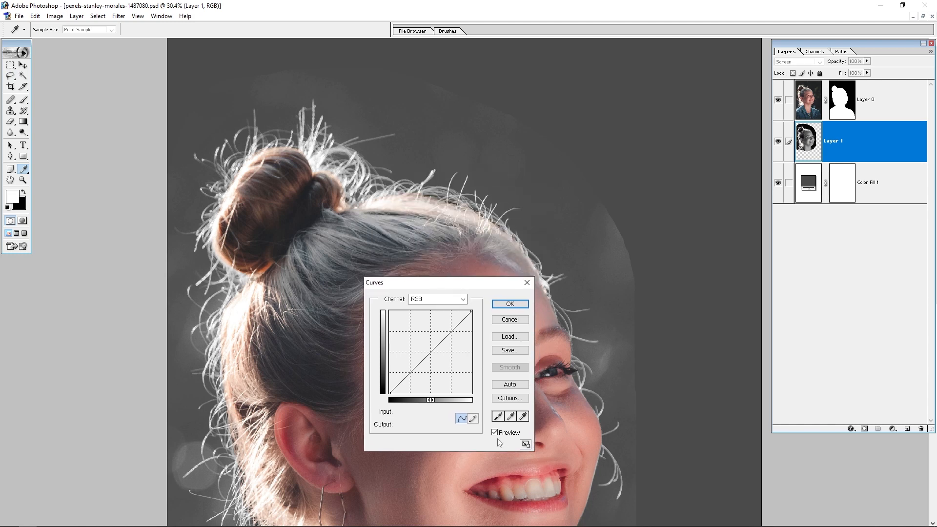
pyautogui.click(522, 417)
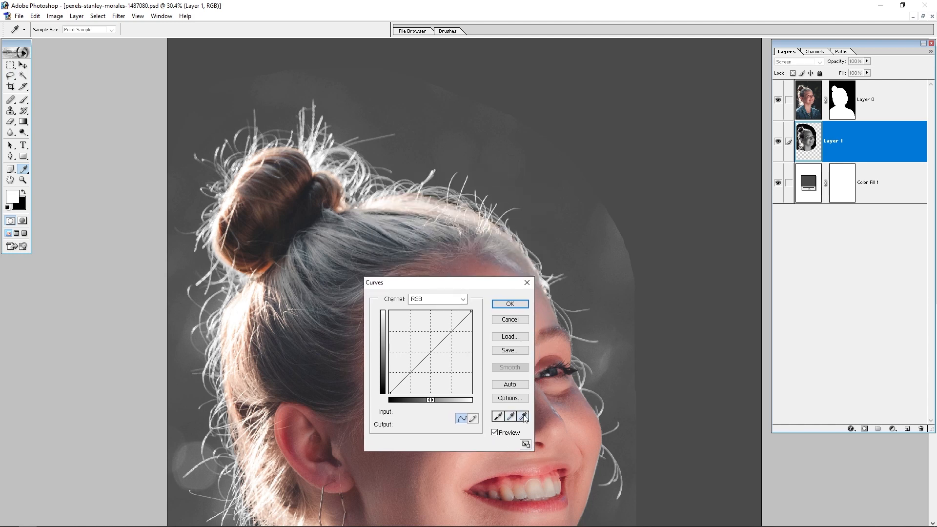
pyautogui.click(498, 417)
pyautogui.click(497, 123)
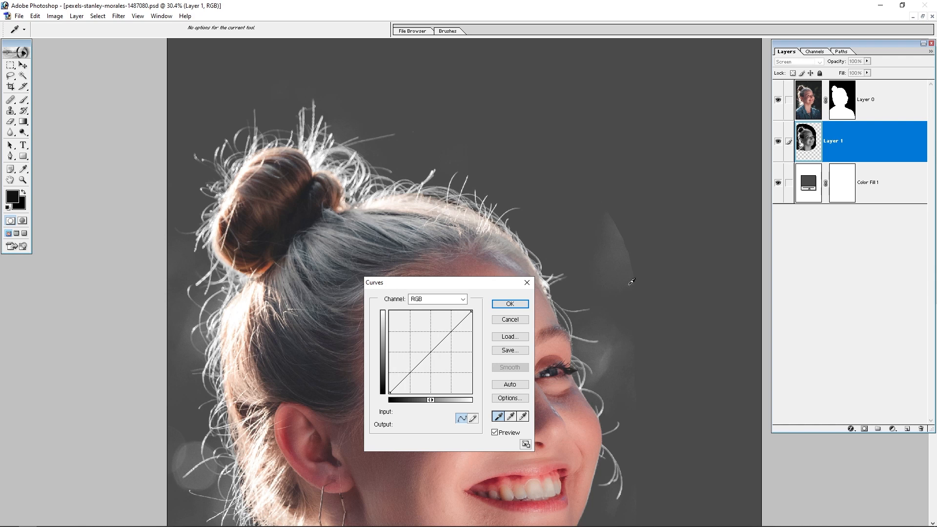
pyautogui.click(230, 301)
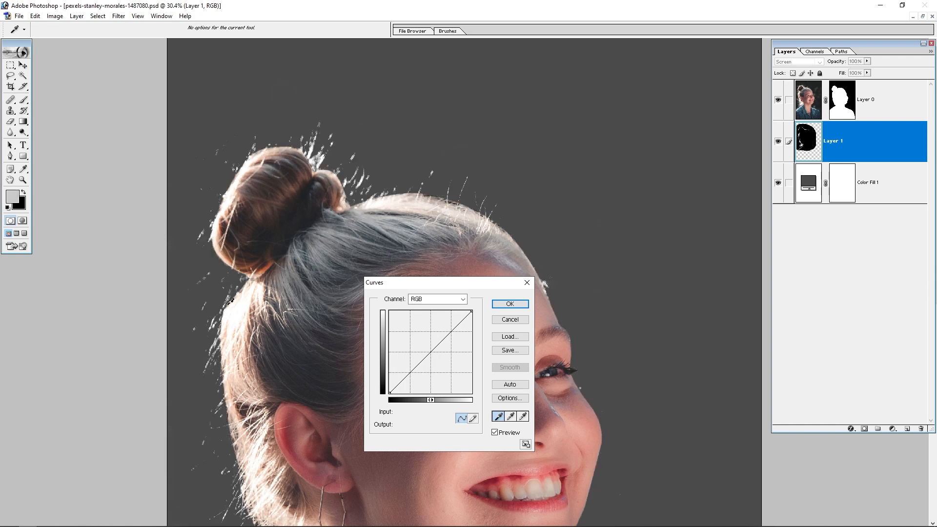
pyautogui.click(366, 205)
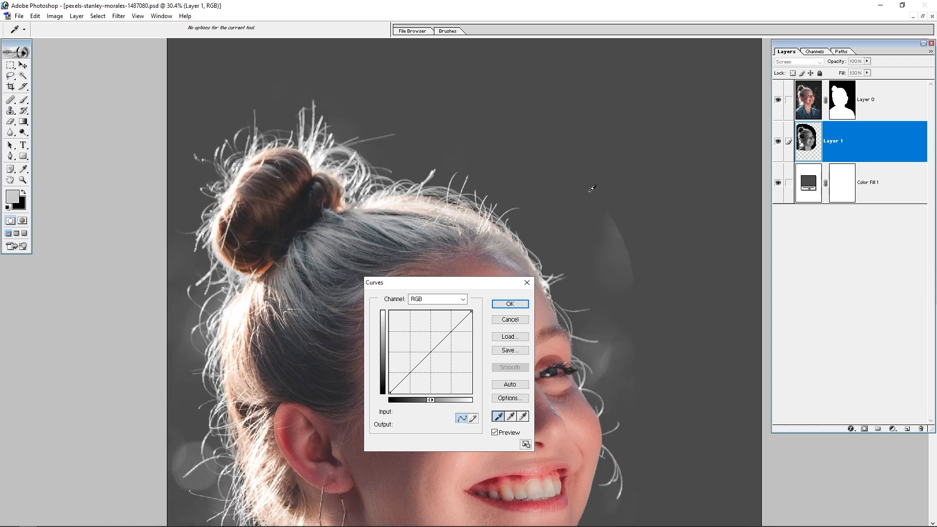
pyautogui.click(606, 320)
pyautogui.press('Return')
# Erase the faint background patches beside the forehead and eyes on Layer 1, reducing the eraser from 700 to 300 pixels
pyautogui.press('e')
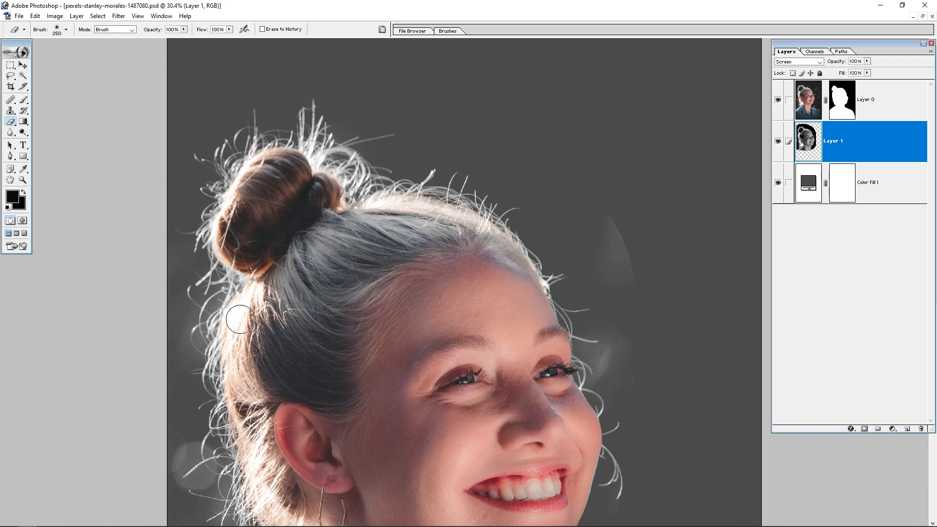
pyautogui.press(']')
pyautogui.press(']')
pyautogui.press(']')
pyautogui.press(']')
pyautogui.press(']')
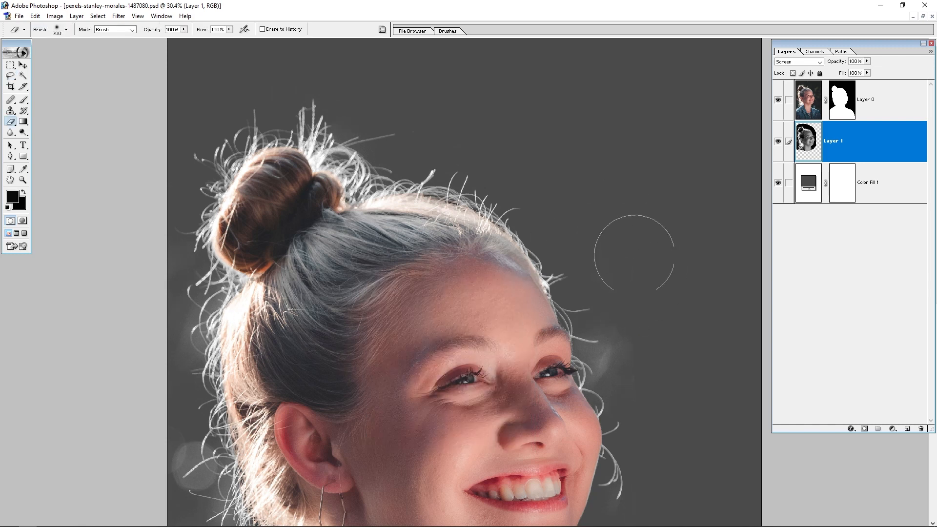
pyautogui.press('[')
pyautogui.press('[')
pyautogui.click(621, 356)
pyautogui.press('[')
pyautogui.press('[')
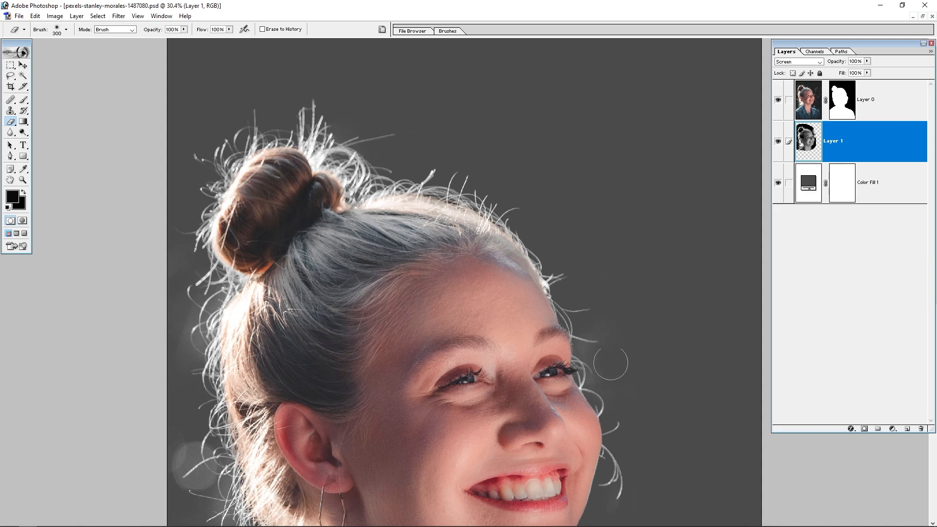
# Erase the remaining haze beside the chin and neck above the shoulder on Layer 1, enlarging the eraser to 500 pixels
pyautogui.scroll(-5, 625, 379)
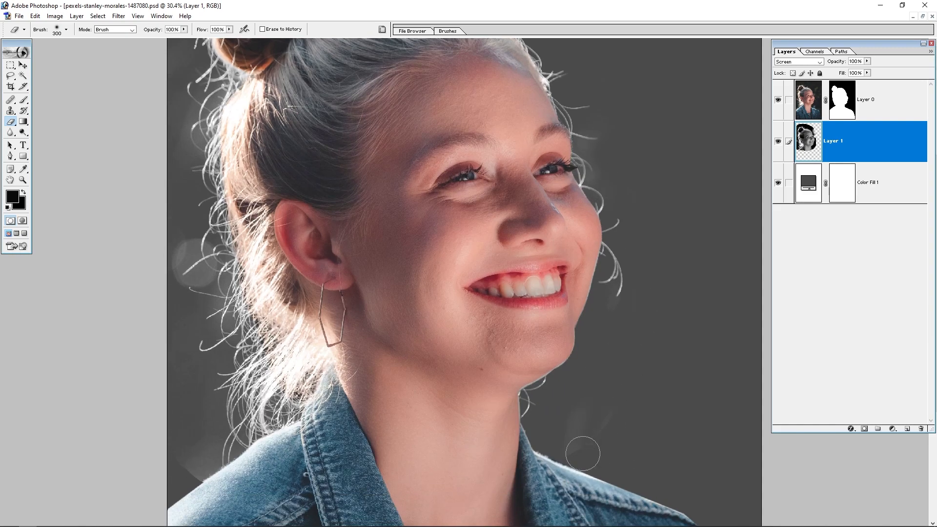
pyautogui.moveTo(583, 454); pyautogui.dragTo(607, 391)
pyautogui.press(']')
pyautogui.press(']')
# Erase the round light spot behind the loose hair near the ear on Layer 1 with a 175-pixel eraser
pyautogui.moveTo(262, 176); pyautogui.dragTo(162, 311)
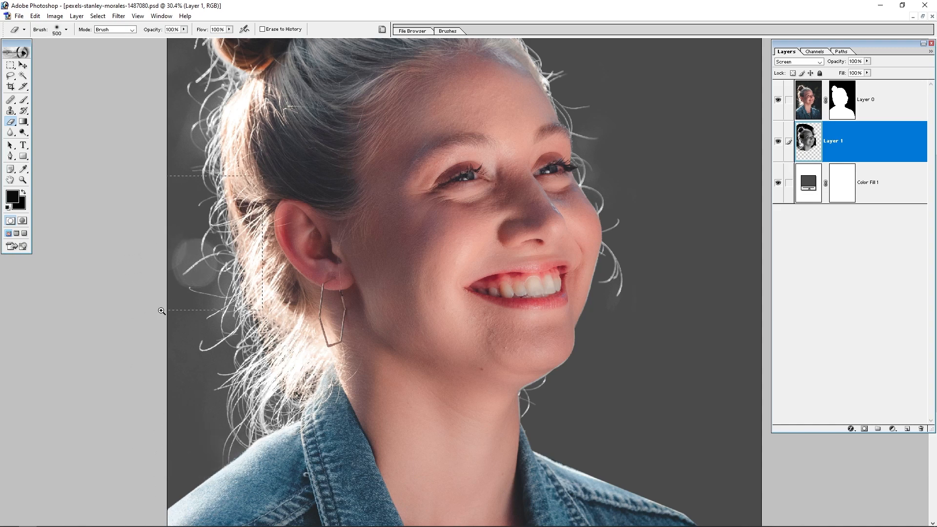
pyautogui.press('[')
pyautogui.press('[')
pyautogui.press('[')
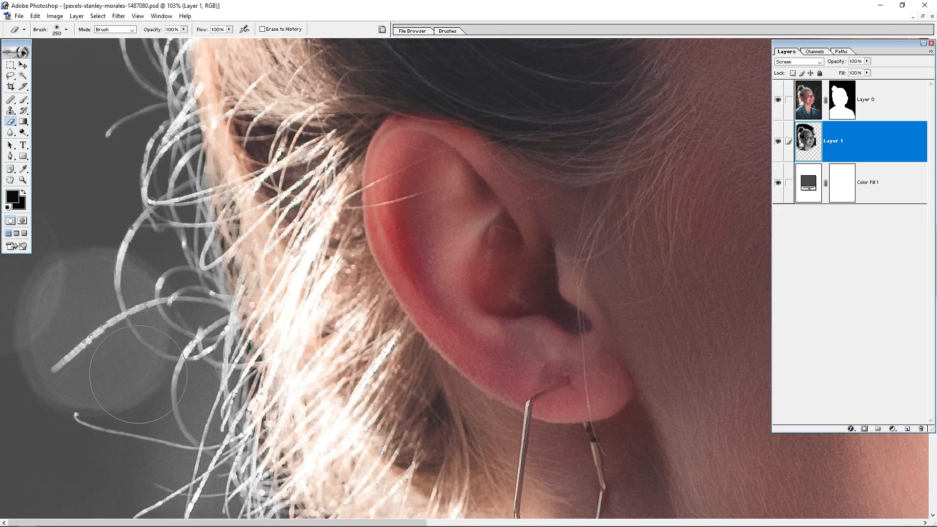
pyautogui.press('[')
pyautogui.press('[')
pyautogui.moveTo(138, 374)
pyautogui.mouseDown()
pyautogui.moveTo(63, 408)
pyautogui.moveTo(29, 371)
pyautogui.mouseUp()
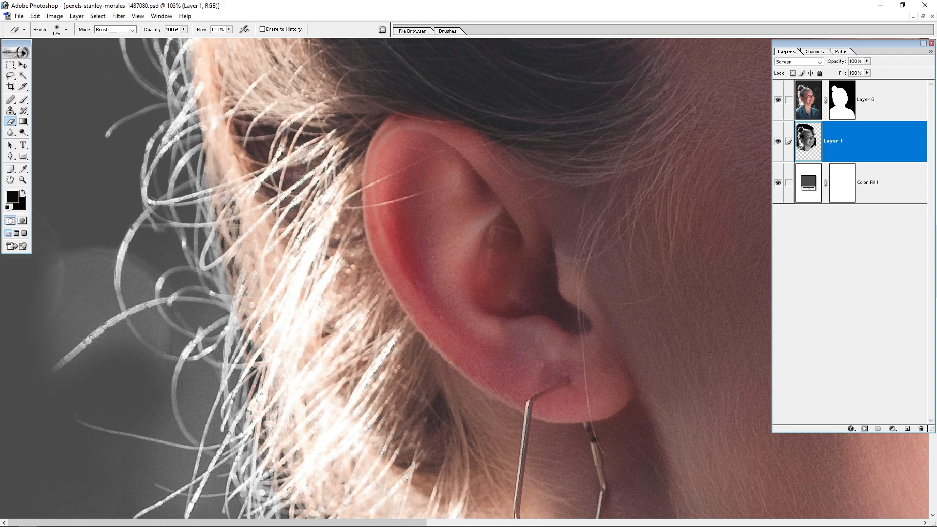
pyautogui.moveTo(48, 271)
pyautogui.mouseDown()
pyautogui.moveTo(67, 288)
pyautogui.moveTo(47, 4)
pyautogui.mouseUp()
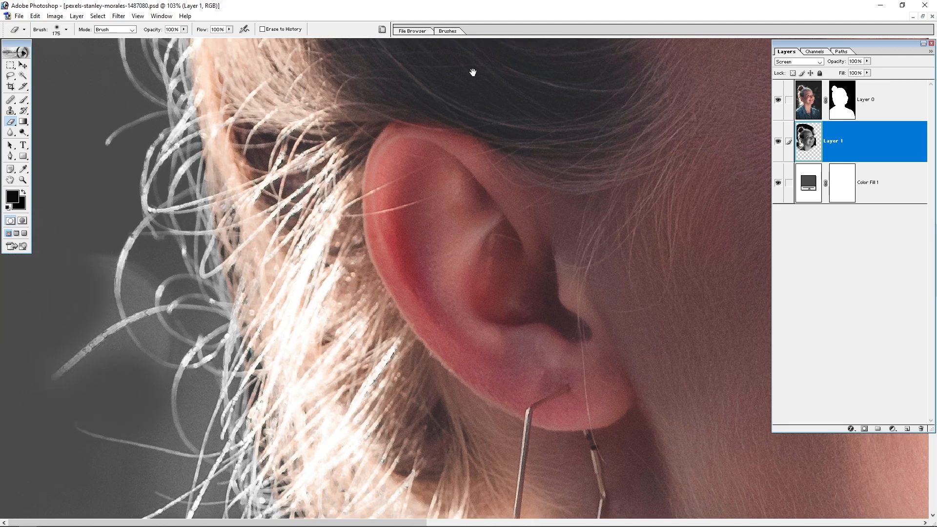
# Hide the panels and erase the background haze outside the loose hair strands below the bun on Layer 1
pyautogui.moveTo(302, 82); pyautogui.dragTo(287, 287)
pyautogui.moveTo(268, 167); pyautogui.dragTo(258, 429)
pyautogui.press('Tab')
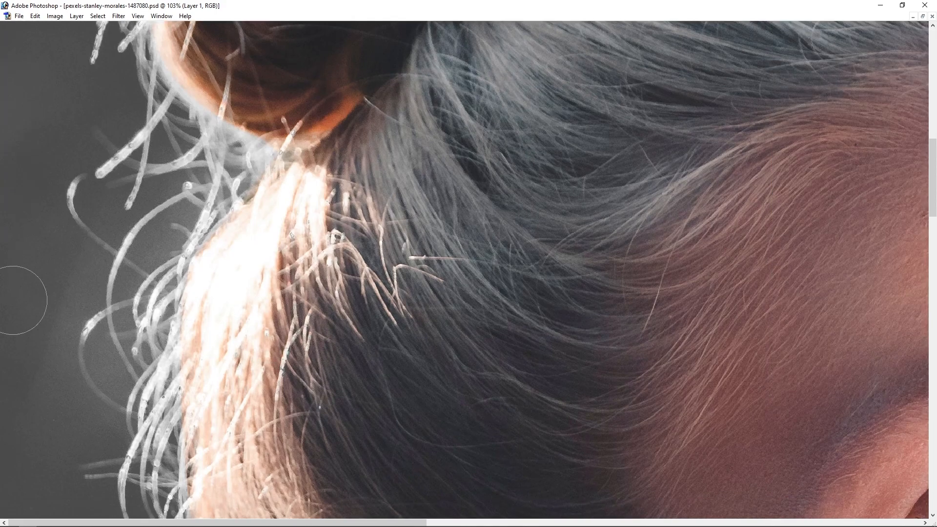
pyautogui.moveTo(13, 300)
pyautogui.mouseDown()
pyautogui.moveTo(34, 259)
pyautogui.moveTo(25, 301)
pyautogui.moveTo(31, 445)
pyautogui.mouseUp()
pyautogui.press('v')
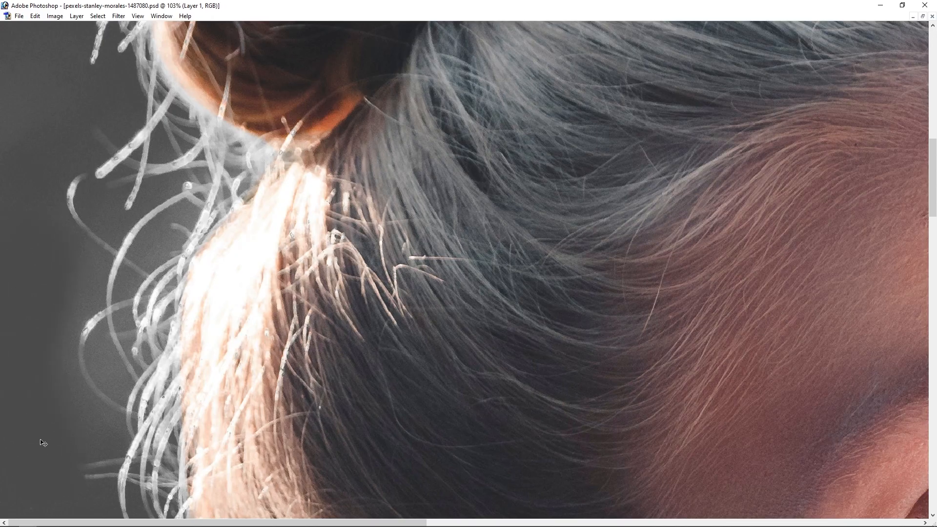
# Bring back the panels, make Layer 0's mask active, and hide and show Layer 1 to compare the hair edges
pyautogui.hotkey('ctrl', '0')
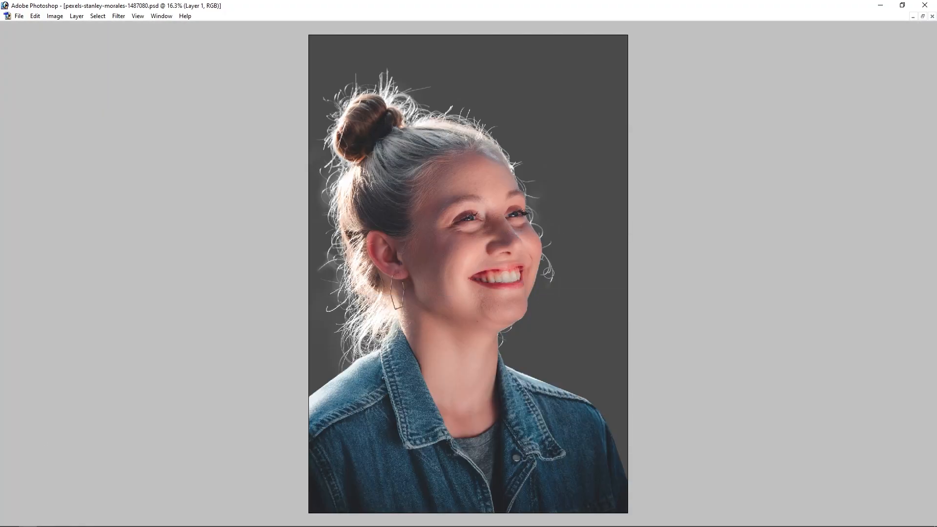
pyautogui.press('Tab')
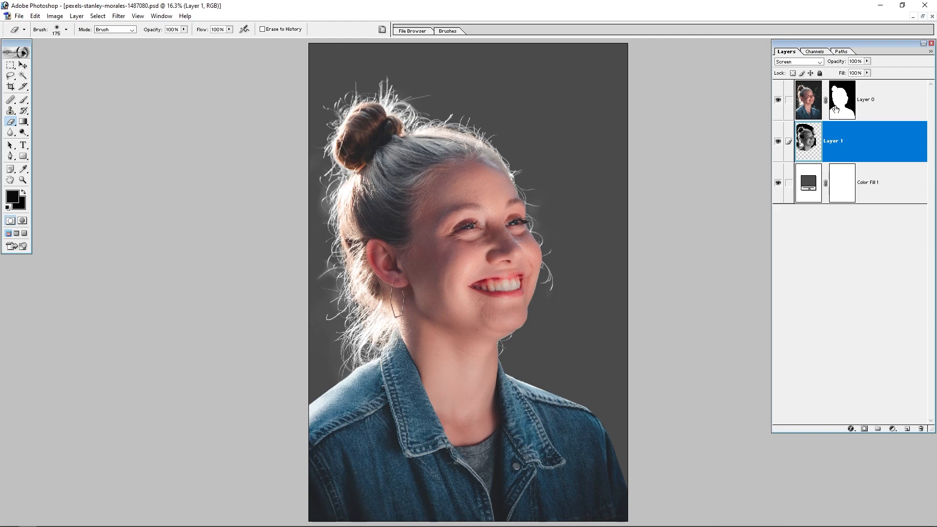
pyautogui.click(836, 108)
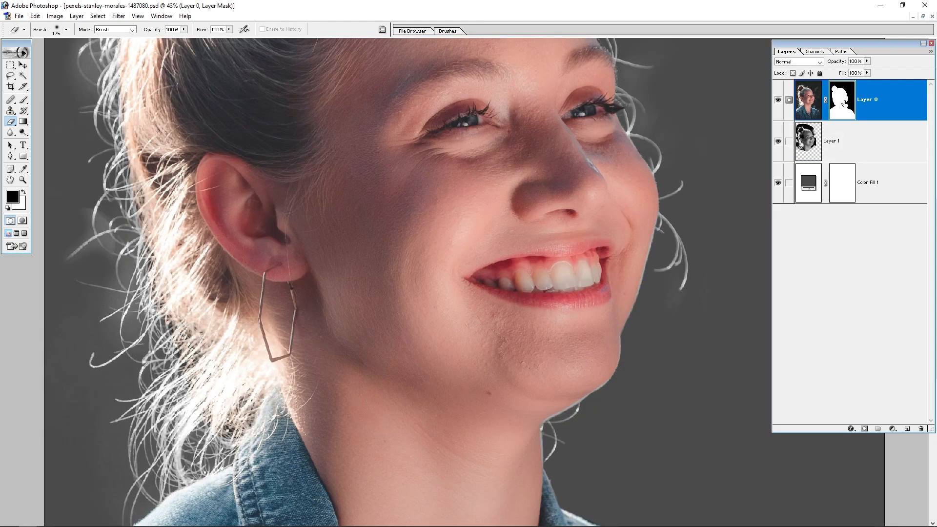
pyautogui.click(778, 141)
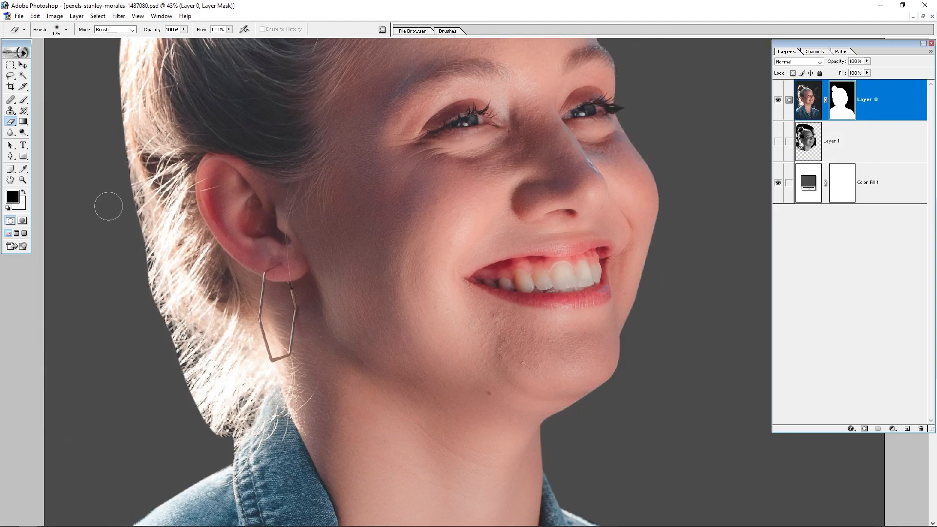
pyautogui.click(778, 141)
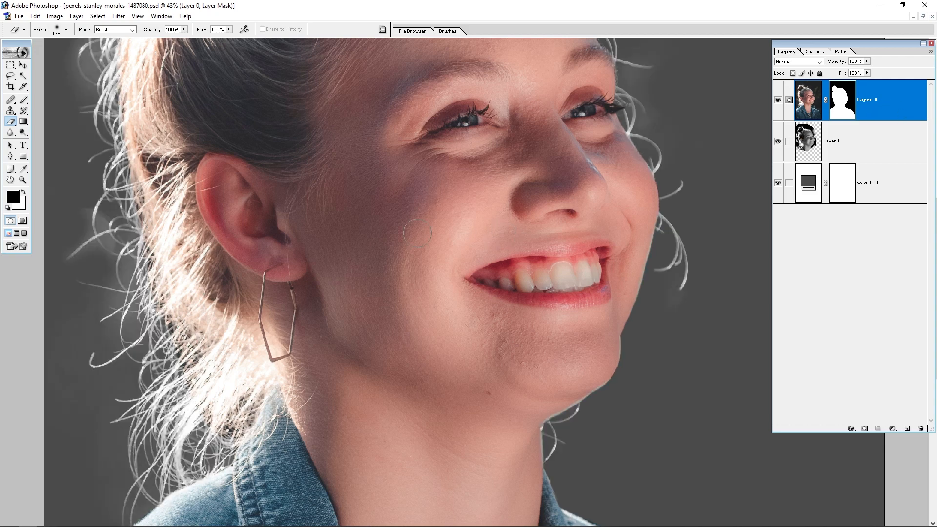
# Paint black on Layer 0's mask with a 300-pixel brush to soften the hair edge behind the ear and up beside the bun
pyautogui.press('b')
pyautogui.press('[')
pyautogui.press('[')
pyautogui.press('[')
pyautogui.press('[')
pyautogui.press('[')
pyautogui.press('[')
pyautogui.press('[')
pyautogui.press('[')
pyautogui.press('[')
pyautogui.press('[')
pyautogui.press('[')
pyautogui.press('[')
pyautogui.press('[')
pyautogui.press('[')
pyautogui.press('[')
pyautogui.press('[')
pyautogui.press('[')
pyautogui.press('[')
pyautogui.press('[')
pyautogui.press('[')
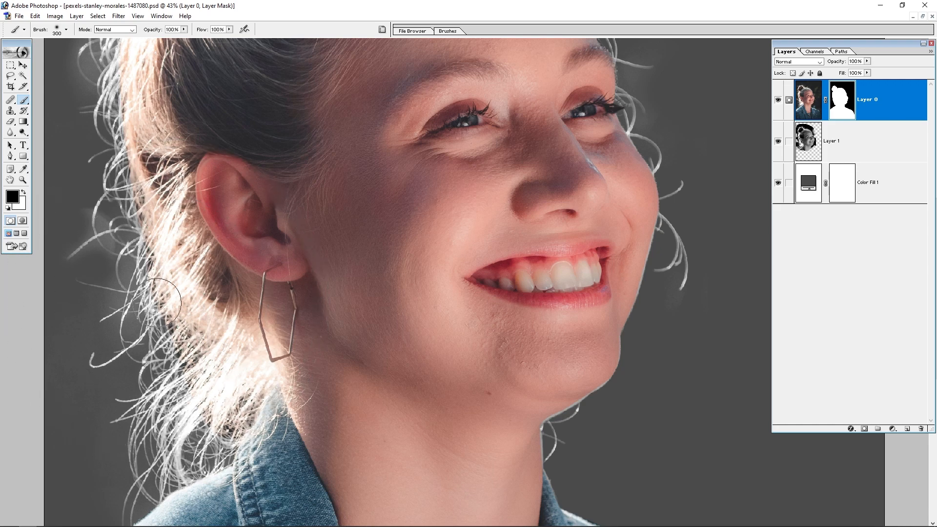
pyautogui.moveTo(157, 303)
pyautogui.mouseDown()
pyautogui.moveTo(181, 338)
pyautogui.moveTo(200, 414)
pyautogui.moveTo(217, 414)
pyautogui.mouseUp()
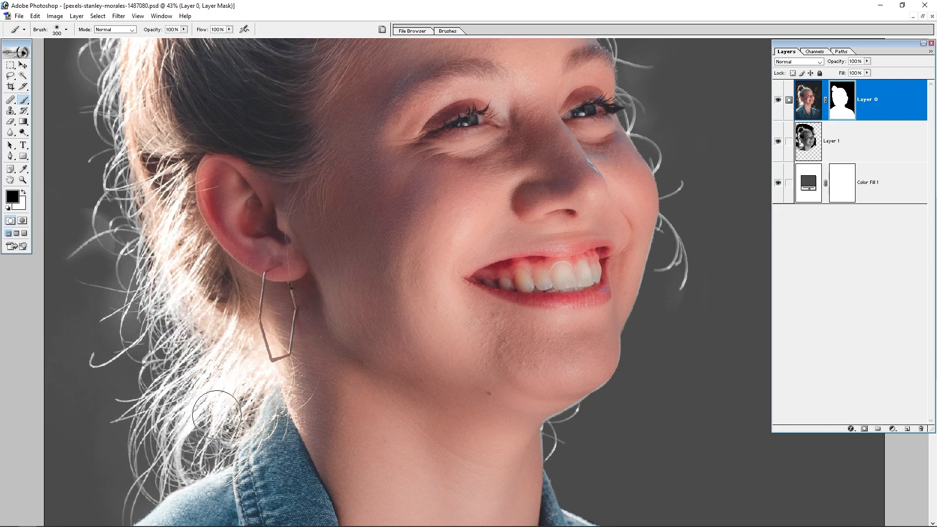
pyautogui.moveTo(162, 255)
pyautogui.mouseDown()
pyautogui.moveTo(176, 437)
pyautogui.moveTo(109, 327)
pyautogui.moveTo(110, 213)
pyautogui.moveTo(127, 191)
pyautogui.moveTo(123, 312)
pyautogui.mouseUp()
pyautogui.moveTo(117, 280); pyautogui.dragTo(97, 236)
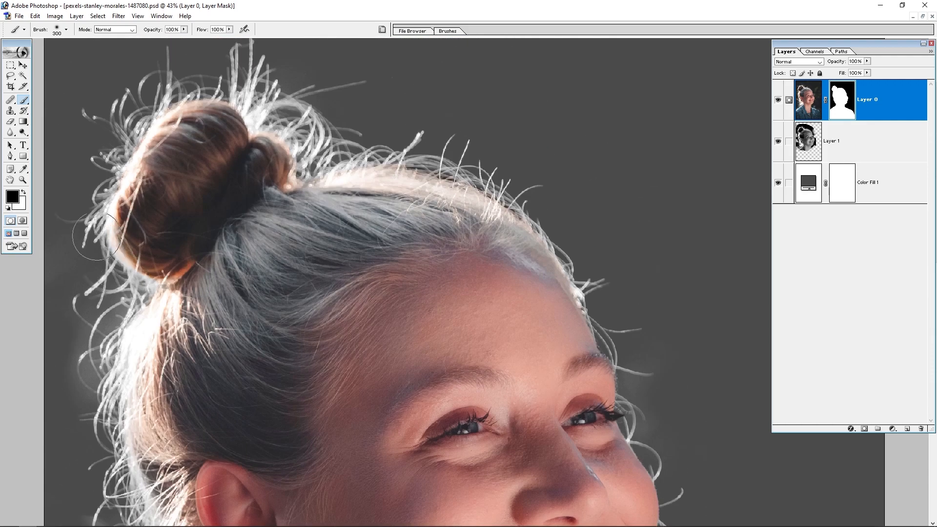
# Try masking the inside of the hair bun on Layer 0 with black and undo the stroke
pyautogui.moveTo(205, 127); pyautogui.dragTo(187, 181)
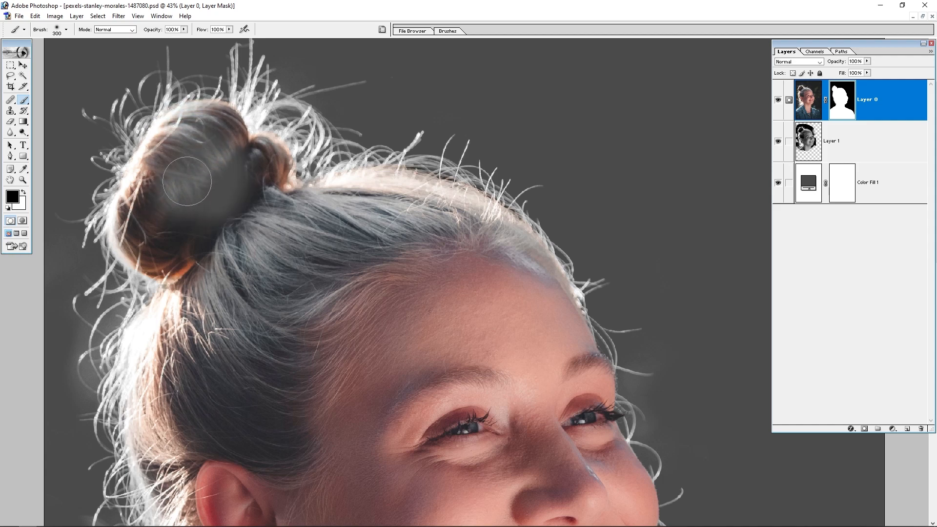
pyautogui.hotkey('ctrl', 'z')
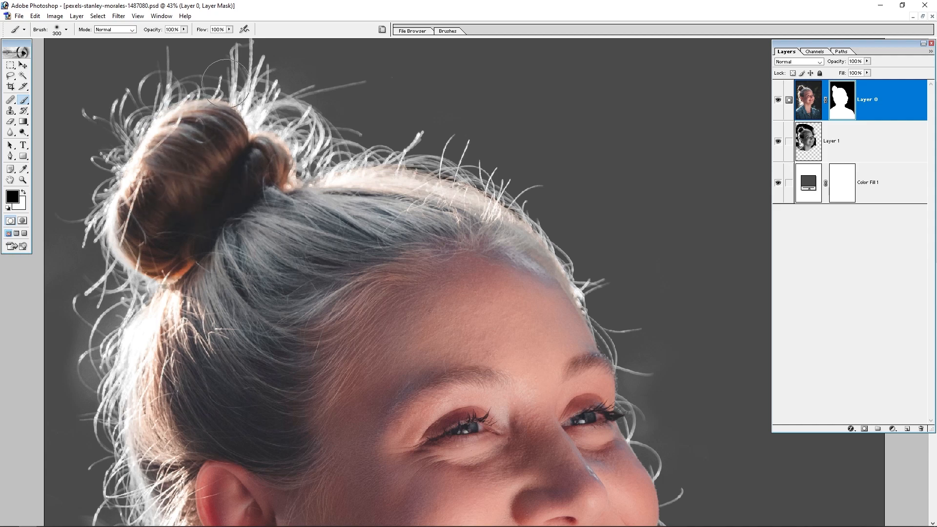
# Paint black on Layer 0's mask along the outer hair edge from the top of the bun to the forehead
pyautogui.moveTo(225, 83)
pyautogui.mouseDown()
pyautogui.moveTo(301, 153)
pyautogui.moveTo(332, 165)
pyautogui.moveTo(322, 156)
pyautogui.moveTo(461, 157)
pyautogui.moveTo(414, 157)
pyautogui.moveTo(534, 200)
pyautogui.moveTo(519, 202)
pyautogui.moveTo(604, 300)
pyautogui.mouseUp()
pyautogui.scroll(-1, 629, 293)
pyautogui.hotkey('ctrl', '0')
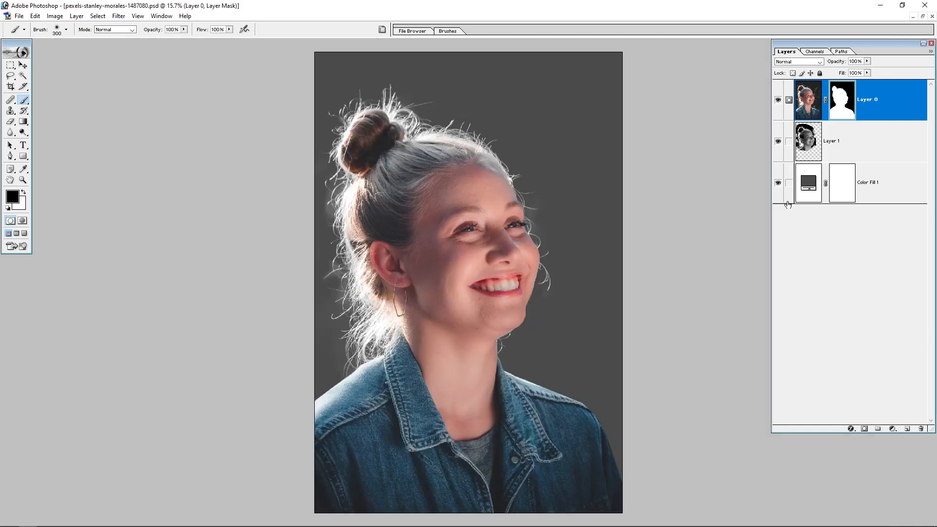
# Link Layer 1 to Layer 0, test moving the portrait with its hair copy, and undo the move
pyautogui.click(789, 141)
pyautogui.press('v')
pyautogui.moveTo(438, 260); pyautogui.dragTo(488, 273)
pyautogui.hotkey('ctrl', 'z')
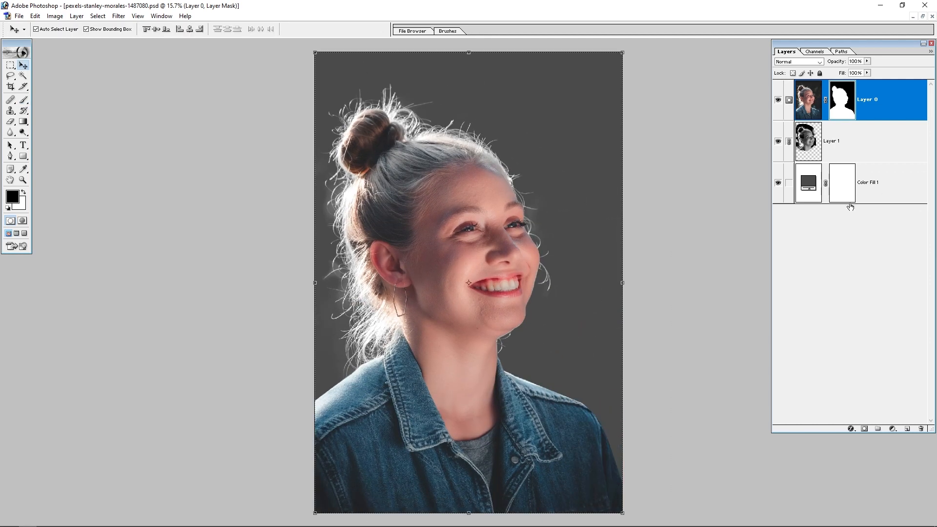
# Open the colour of Color Fill 1 and preview pure red FF0000 as the portrait's background
pyautogui.doubleClick(808, 183)
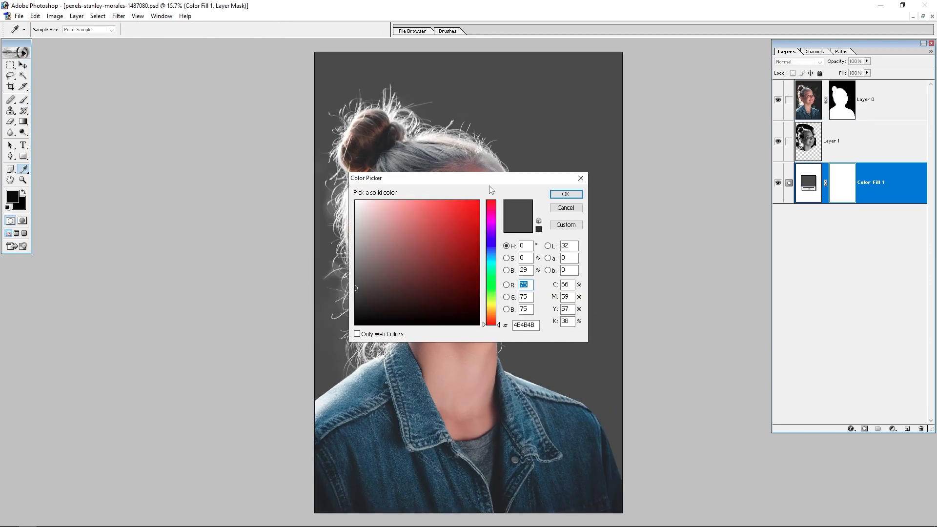
pyautogui.moveTo(491, 188); pyautogui.dragTo(764, 187)
pyautogui.moveTo(672, 281); pyautogui.dragTo(752, 281)
pyautogui.click(752, 201)
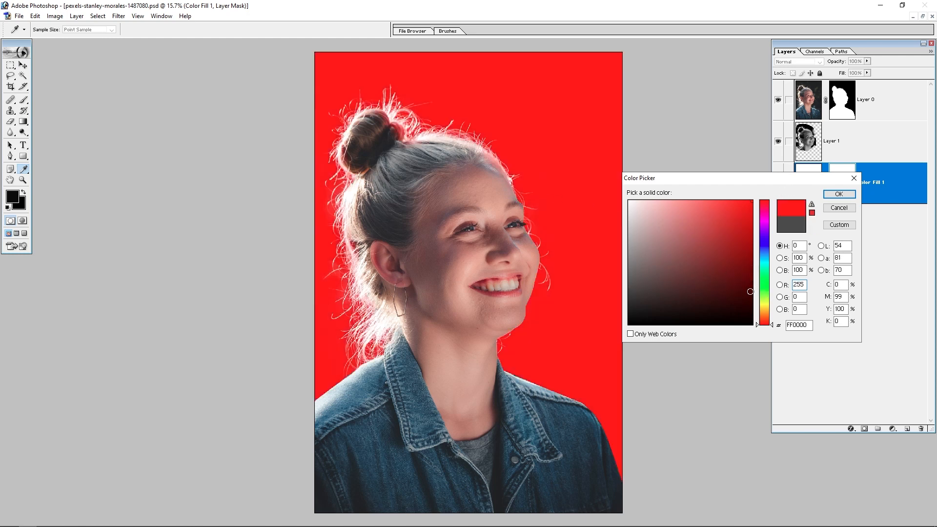
# Preview dark red 640000 and teal 005E64 behind the hair on Color Fill 1, and cancel the colour change
pyautogui.moveTo(737, 266)
pyautogui.mouseDown()
pyautogui.moveTo(774, 278)
pyautogui.moveTo(761, 298)
pyautogui.moveTo(770, 329)
pyautogui.mouseUp()
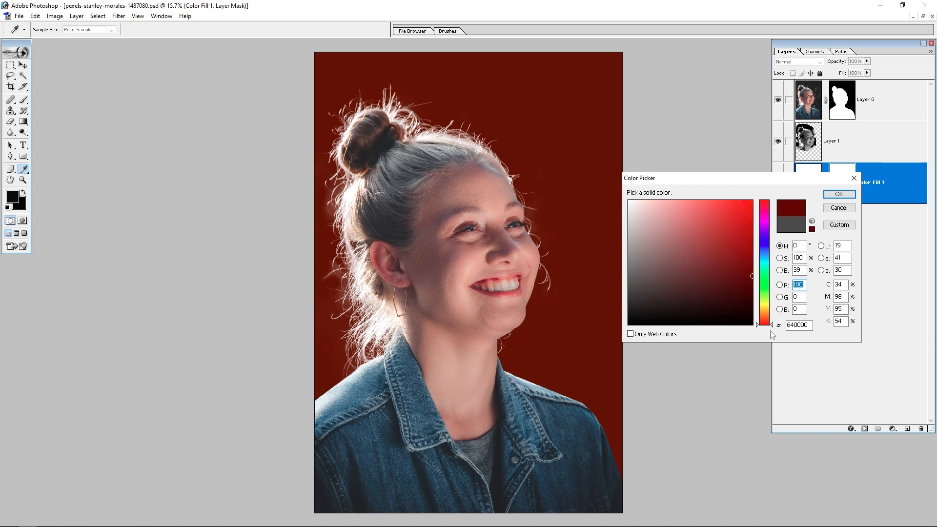
pyautogui.click(769, 261)
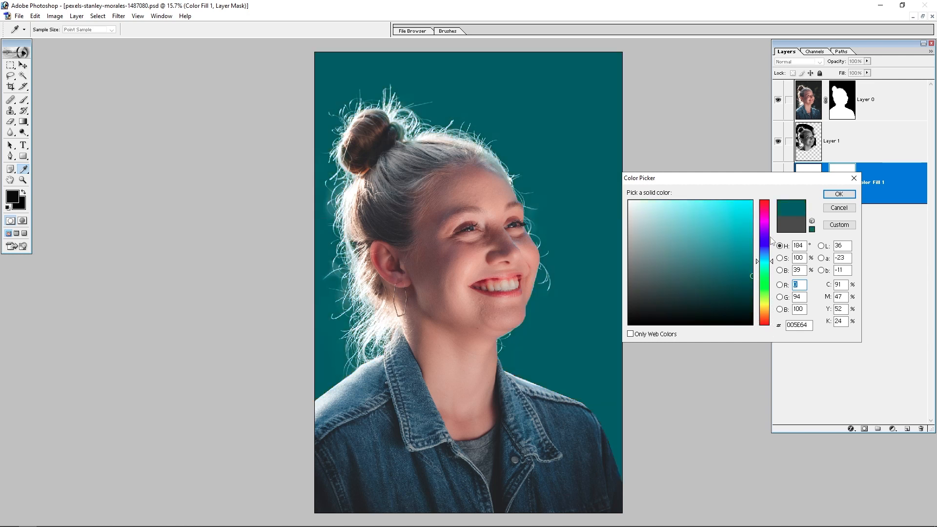
pyautogui.moveTo(771, 240); pyautogui.dragTo(763, 207)
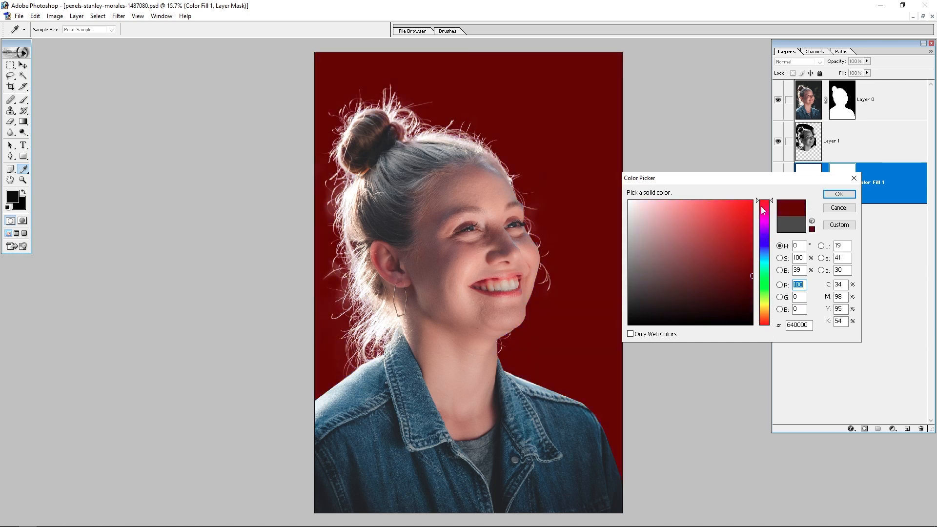
pyautogui.click(747, 274)
pyautogui.moveTo(764, 301); pyautogui.dragTo(764, 320)
pyautogui.click(838, 207)
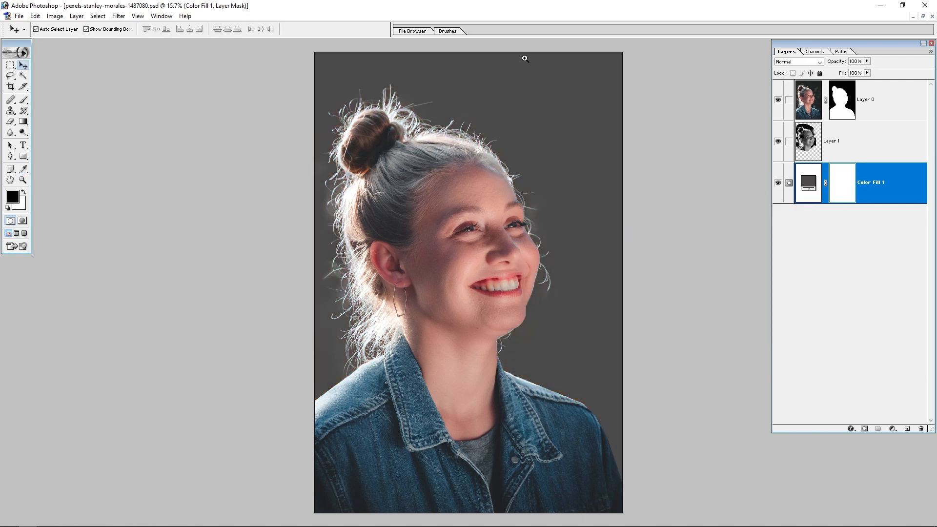
pyautogui.click(269, 456)
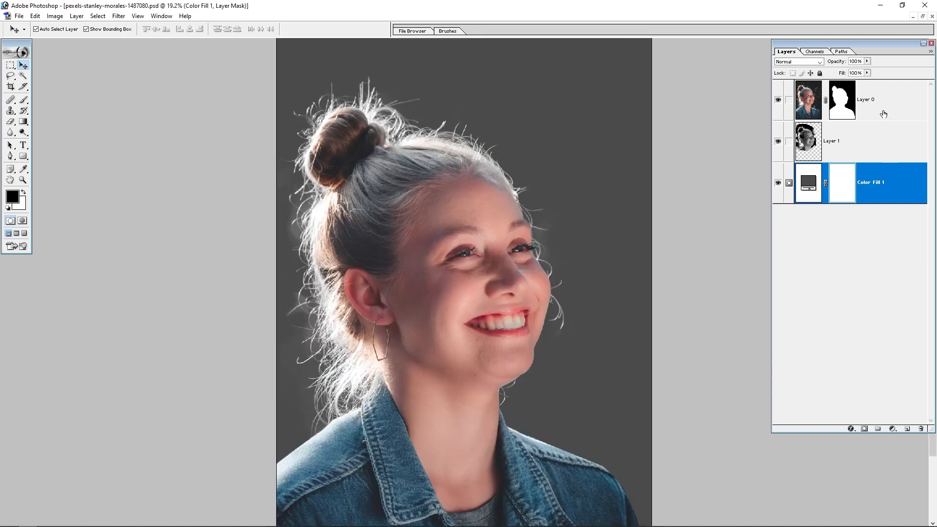
pyautogui.click(810, 62)
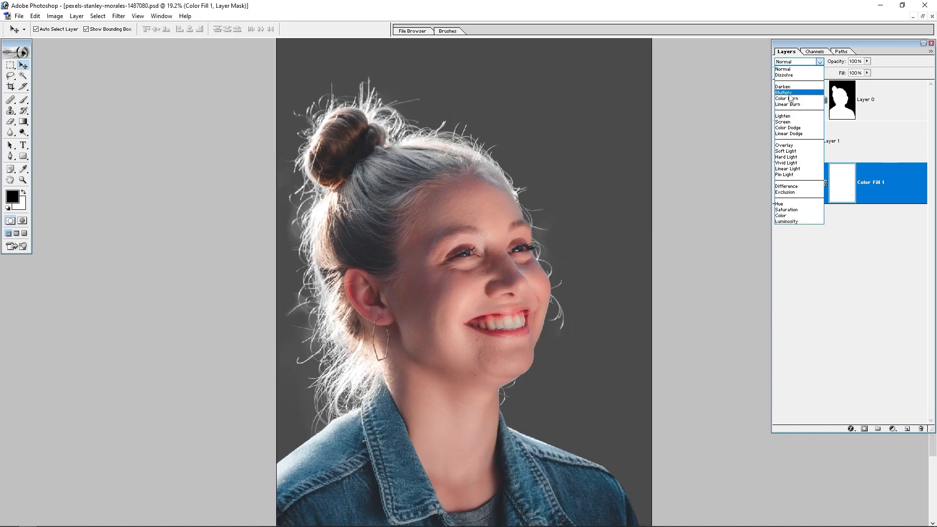
pyautogui.click(856, 303)
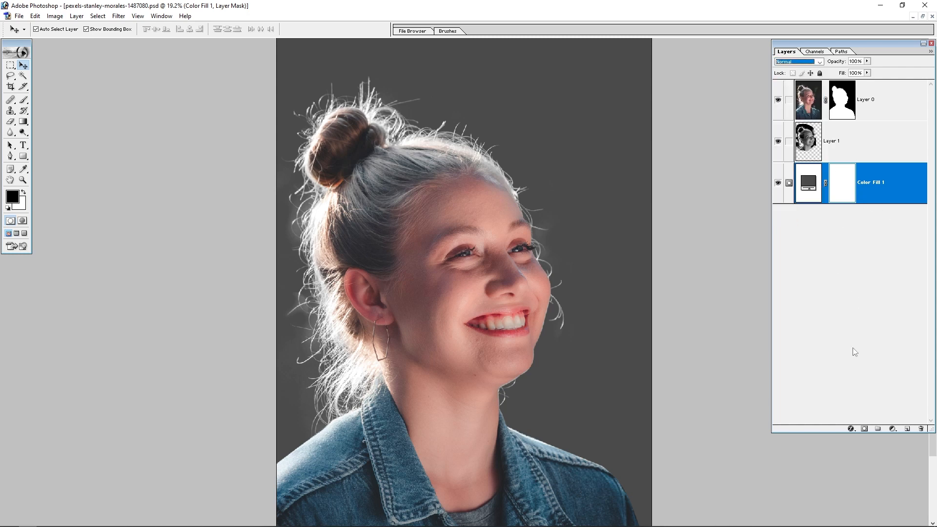